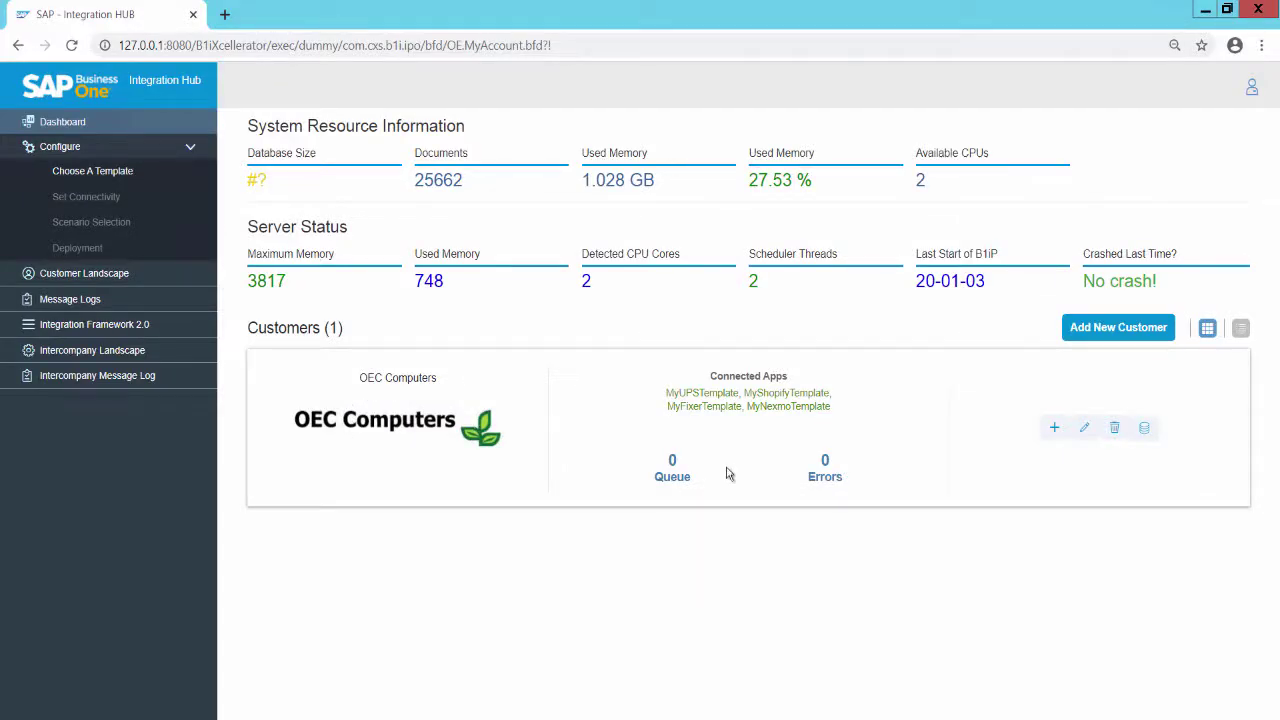
Add the Magento template for OEC Computers, shorten the template name to Magento and start its configuration.
left_click(1055, 429)
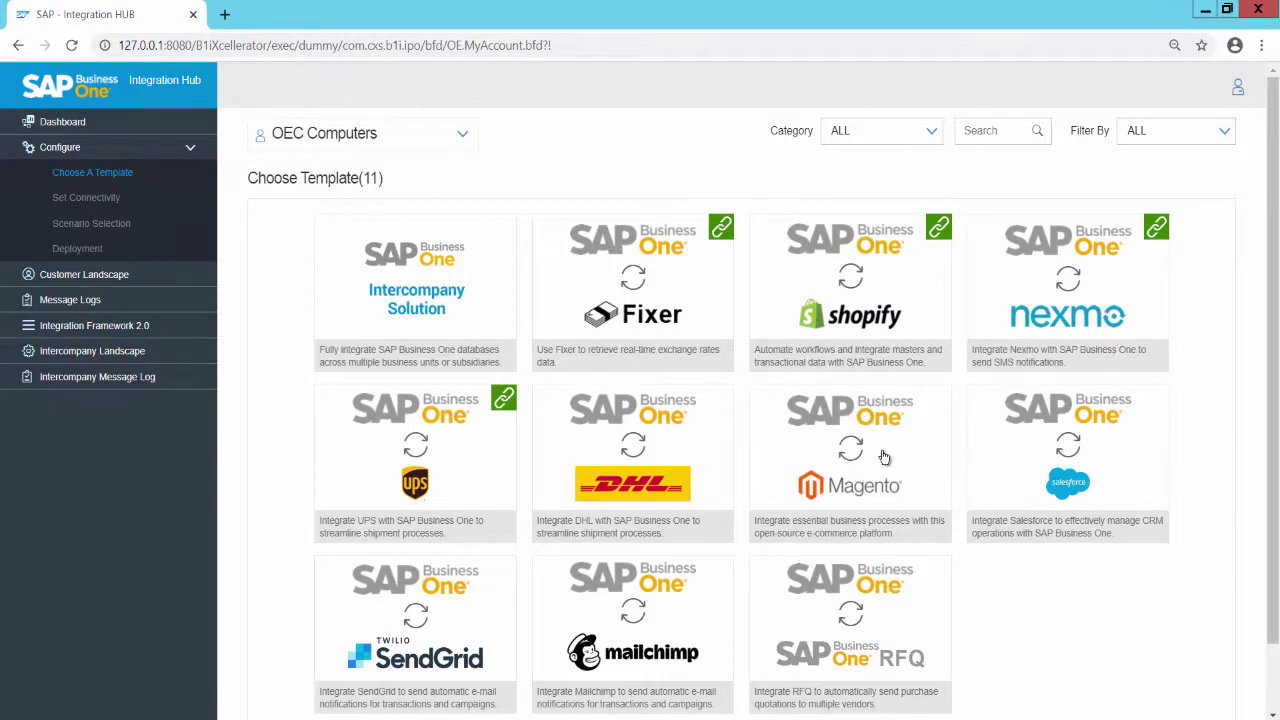
left_click(882, 455)
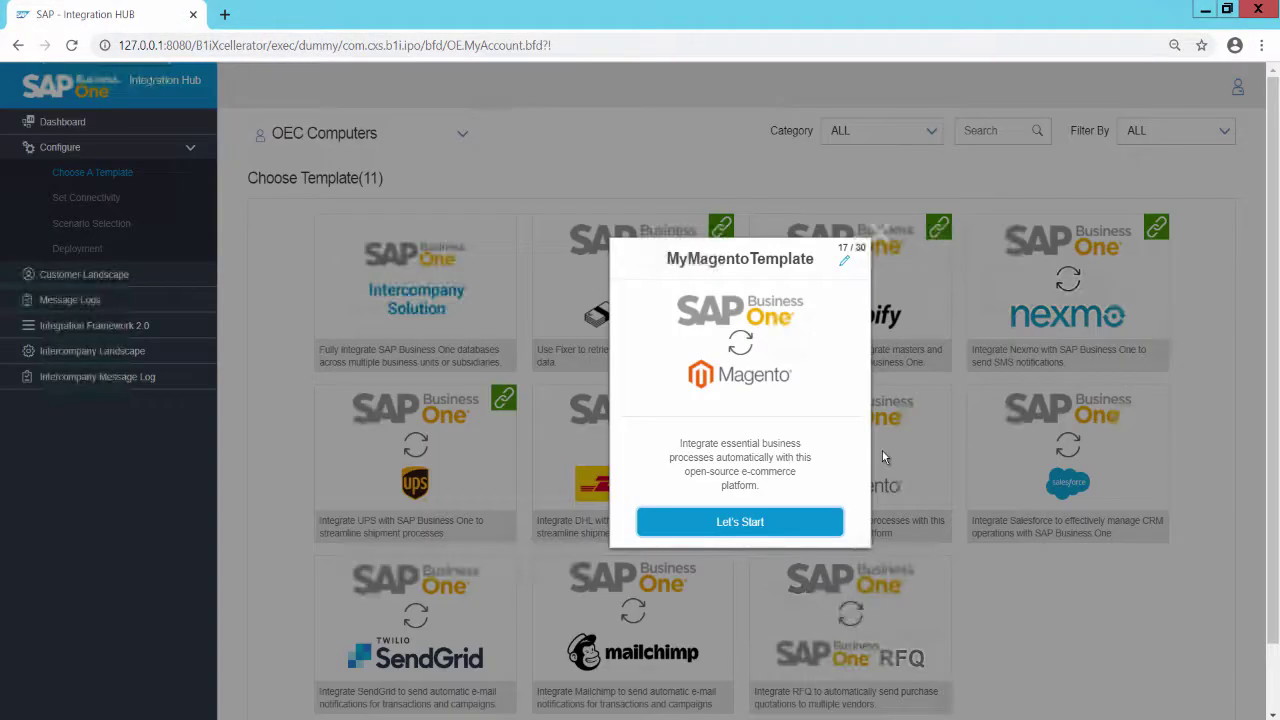
left_click(845, 265)
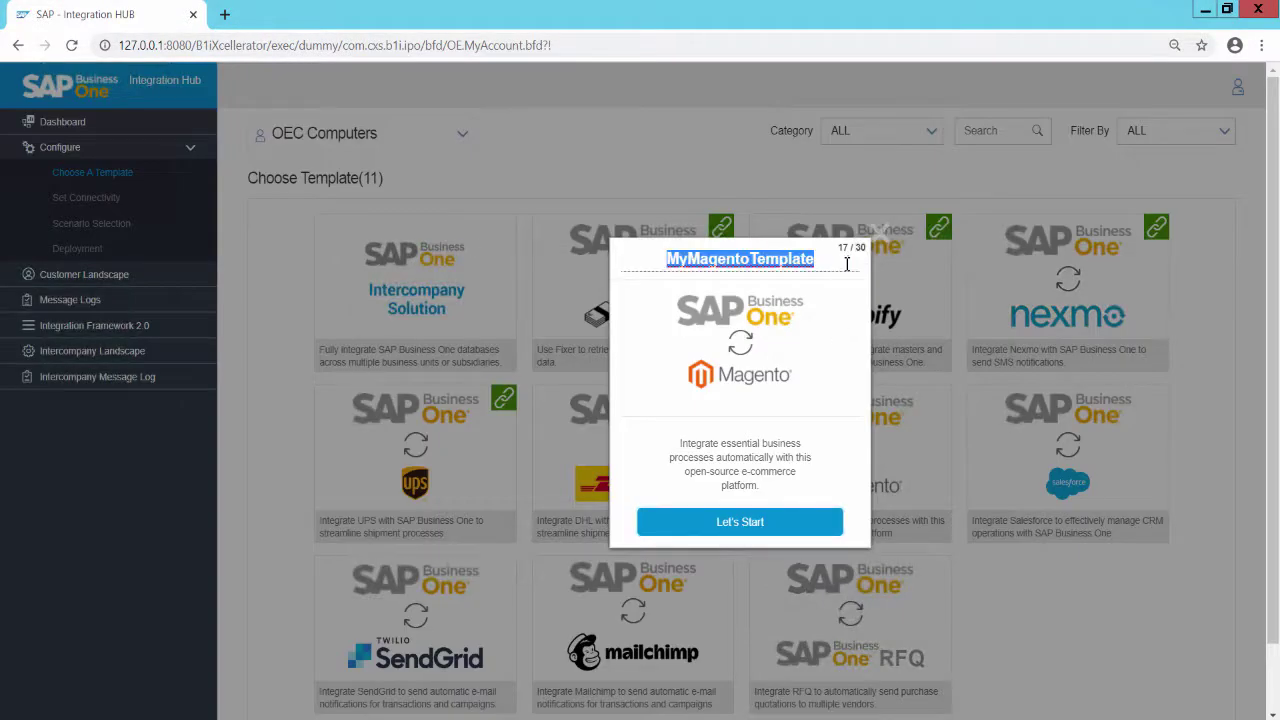
left_click(688, 262)
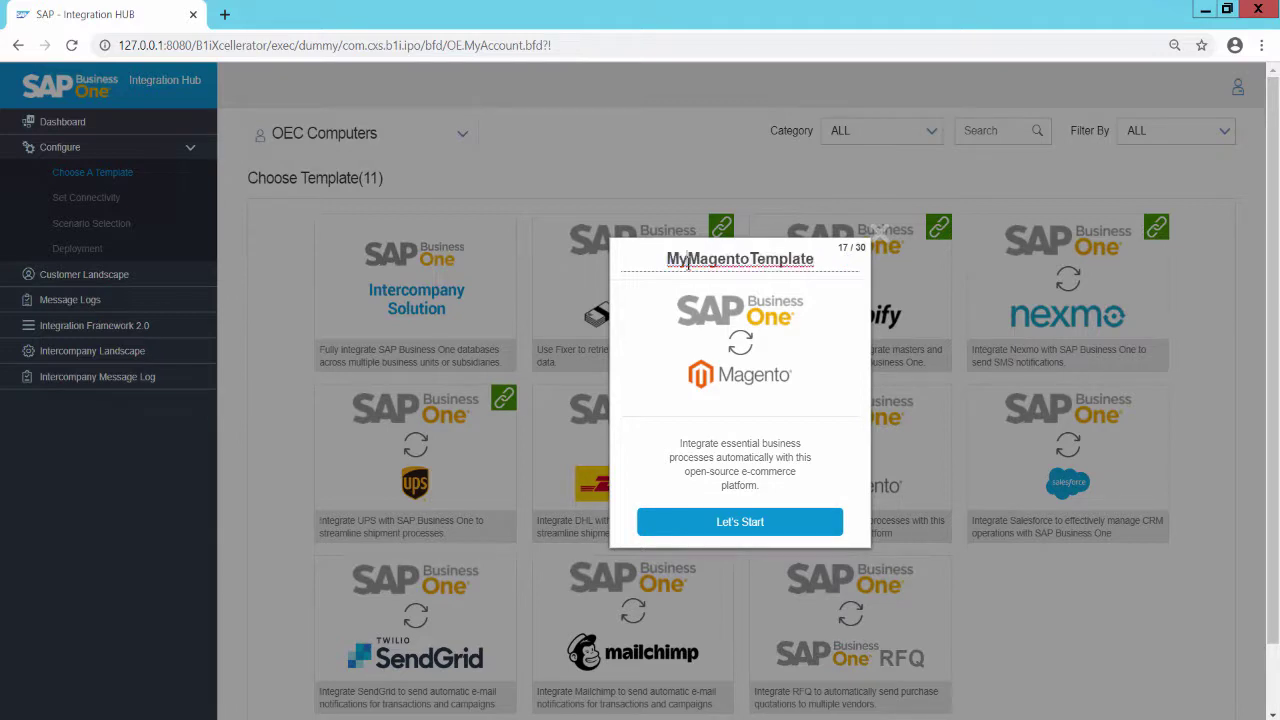
key("BackSpace")
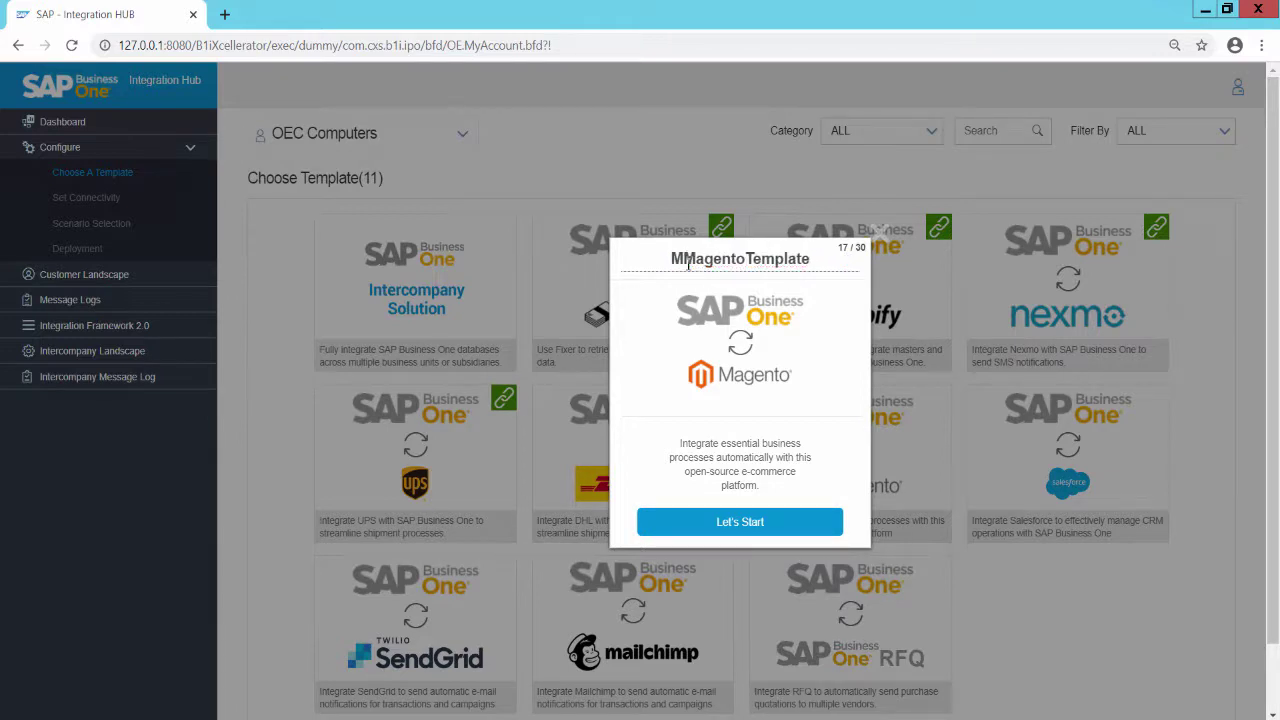
key("BackSpace")
key("Right")
key("Right")
key("Right")
key("Right")
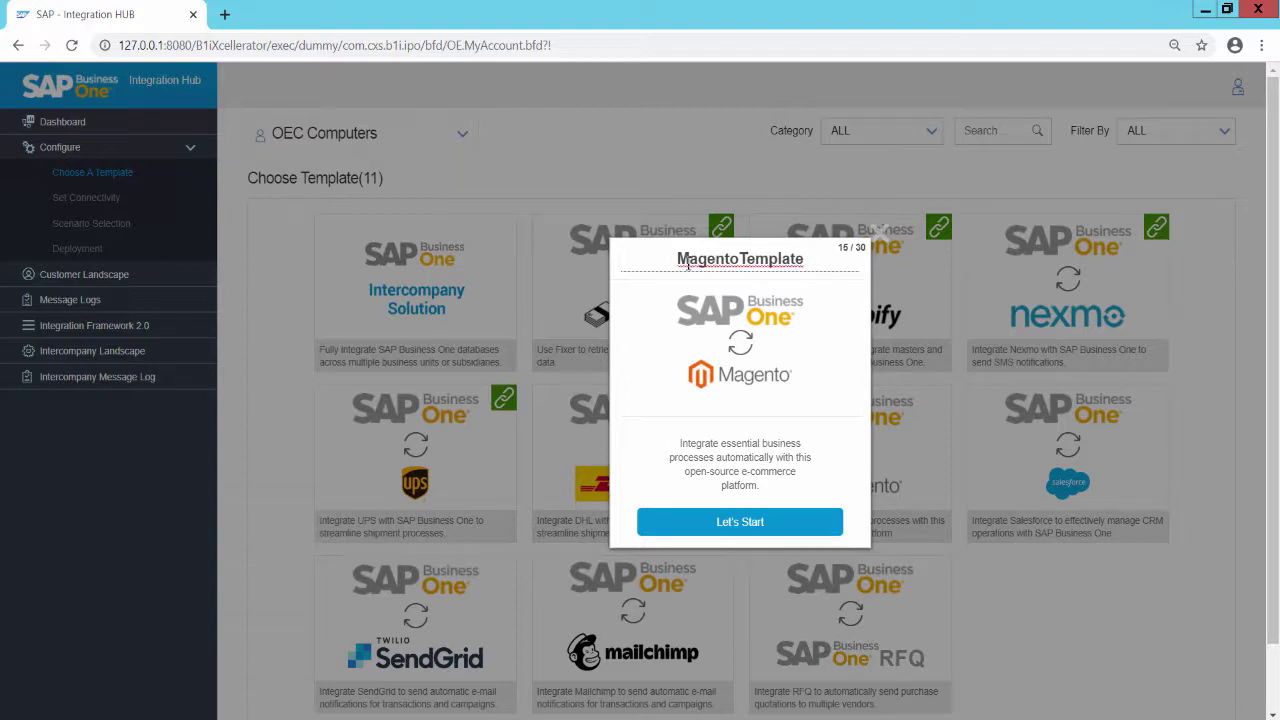
key("Delete")
key("Delete")
key("Delete")
key("Delete")
key("Delete")
key("Delete")
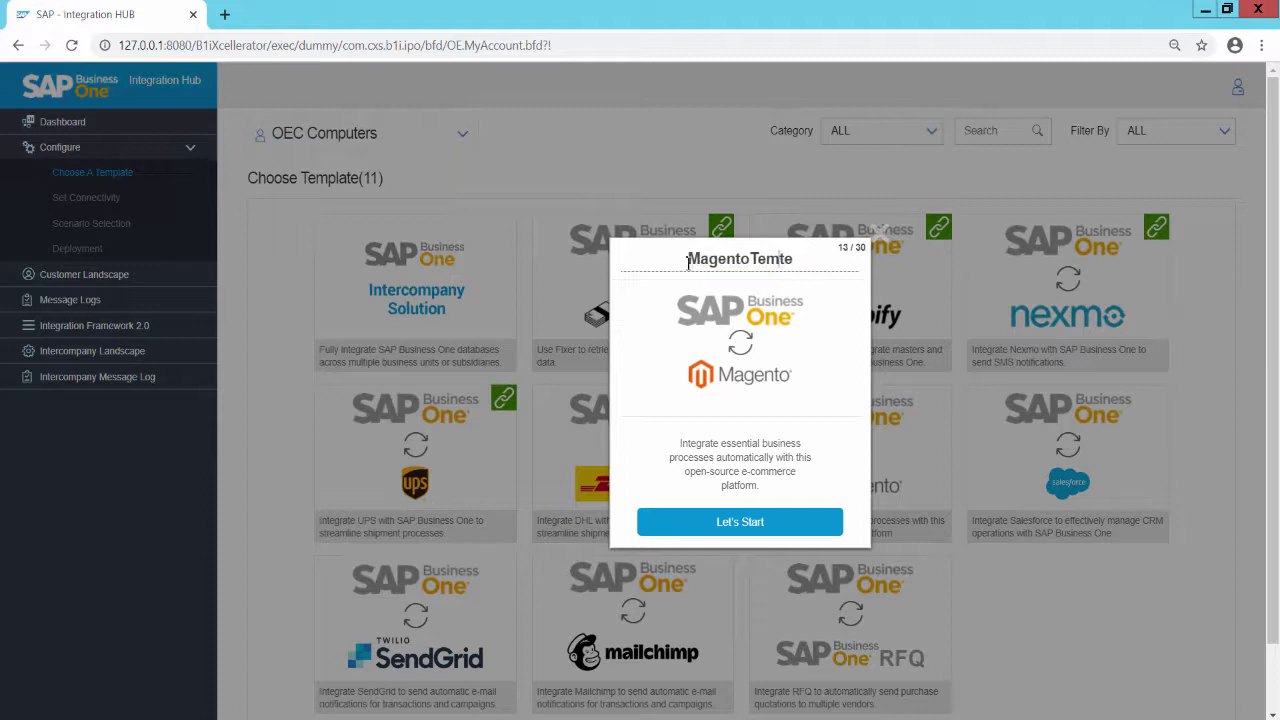
key("Delete")
key("Delete")
left_click(732, 532)
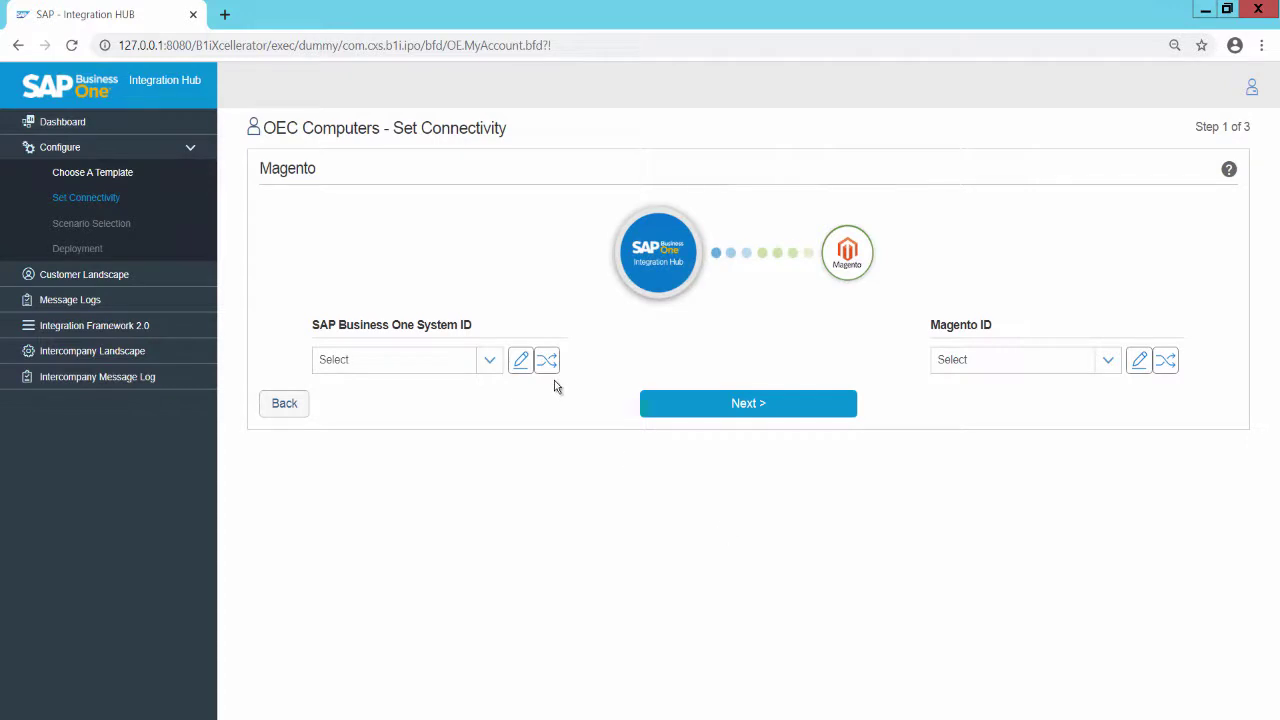
Select SBODEMOUS as the SAP Business One system and test its connection.
left_click(490, 362)
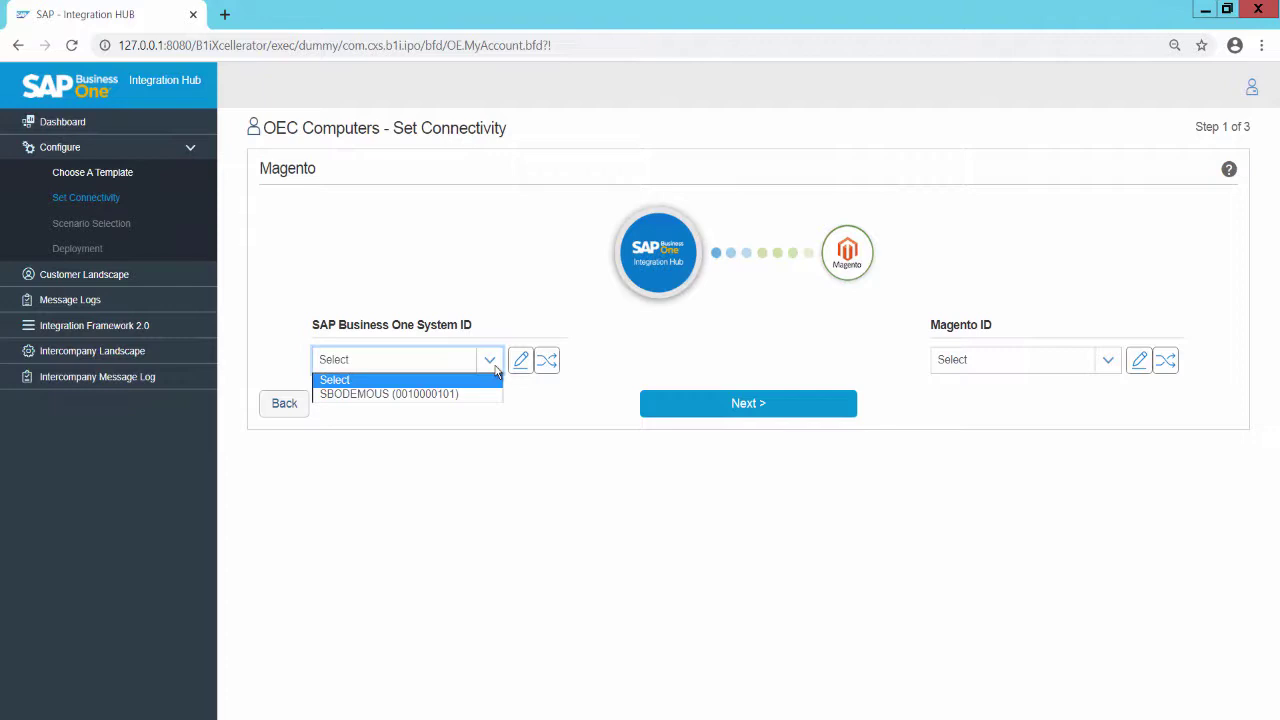
left_click(452, 394)
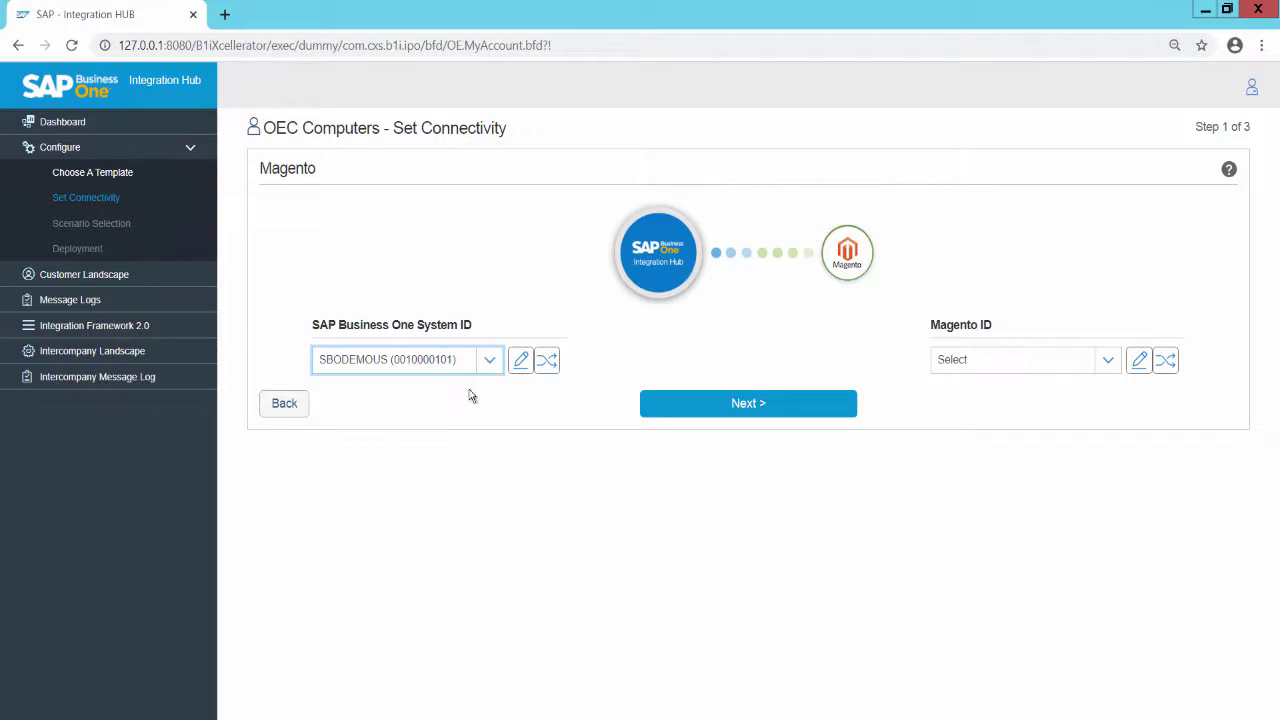
left_click(521, 364)
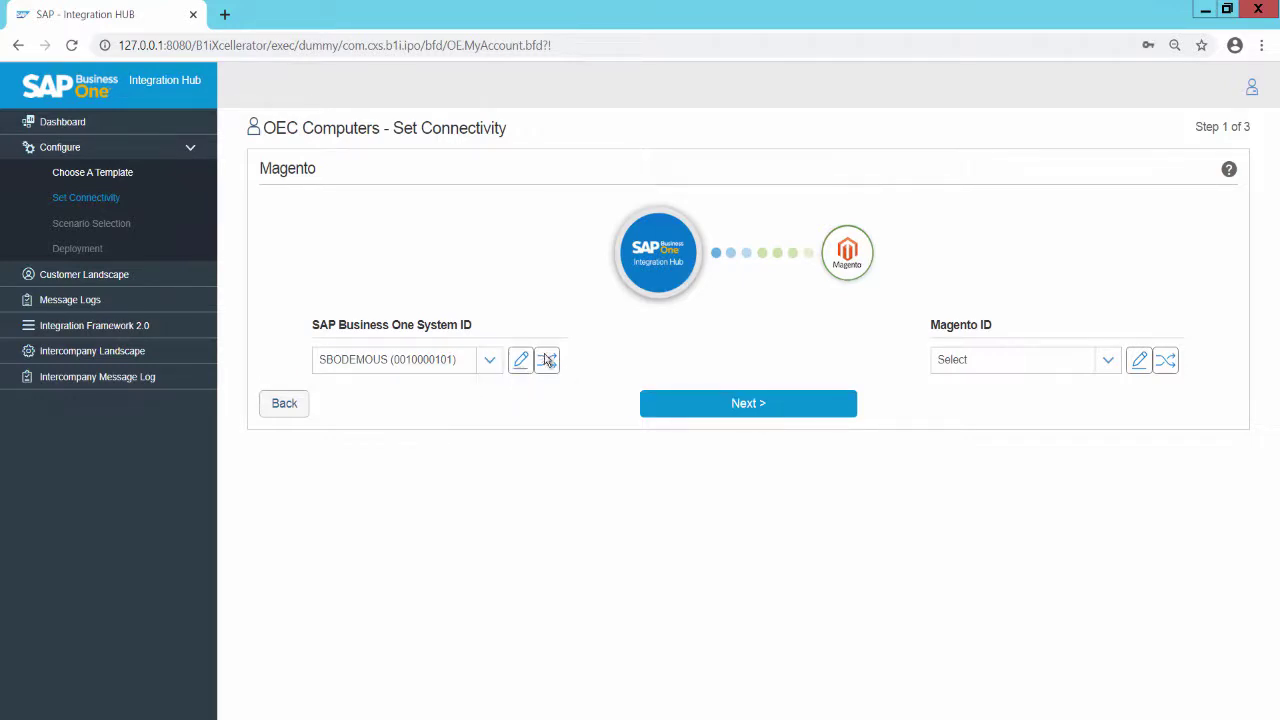
left_click(548, 361)
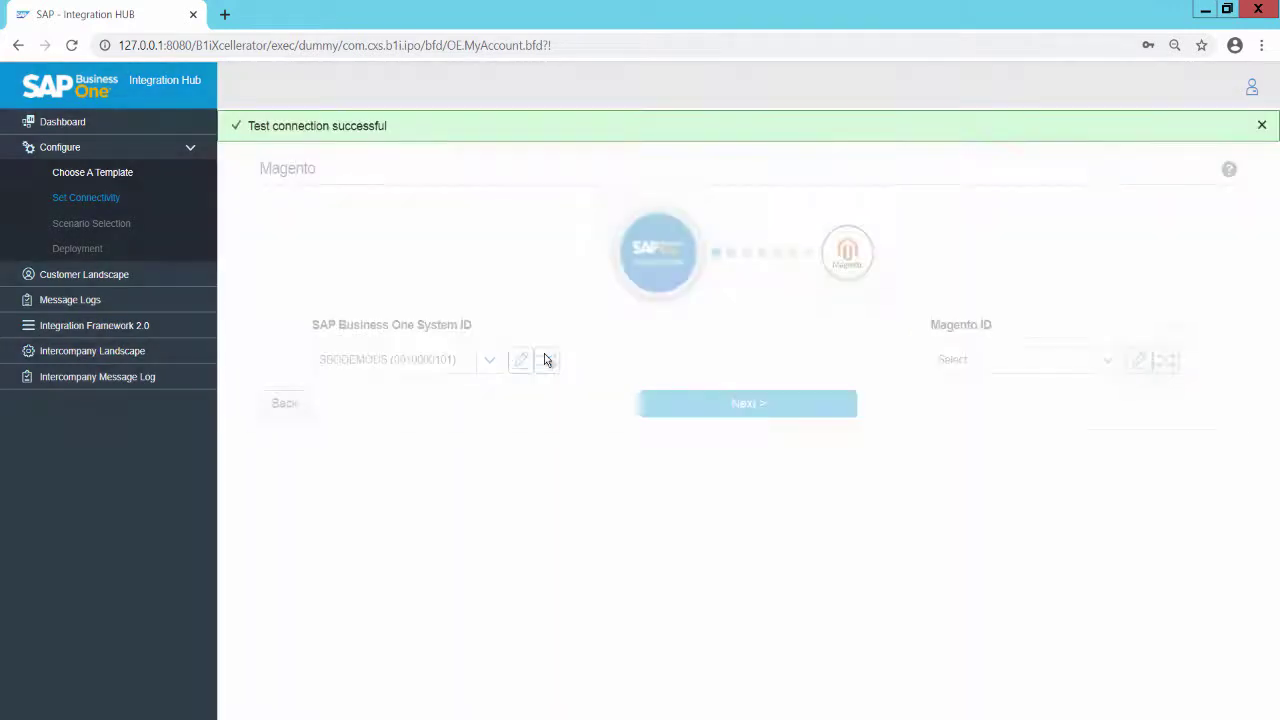
left_click(1262, 127)
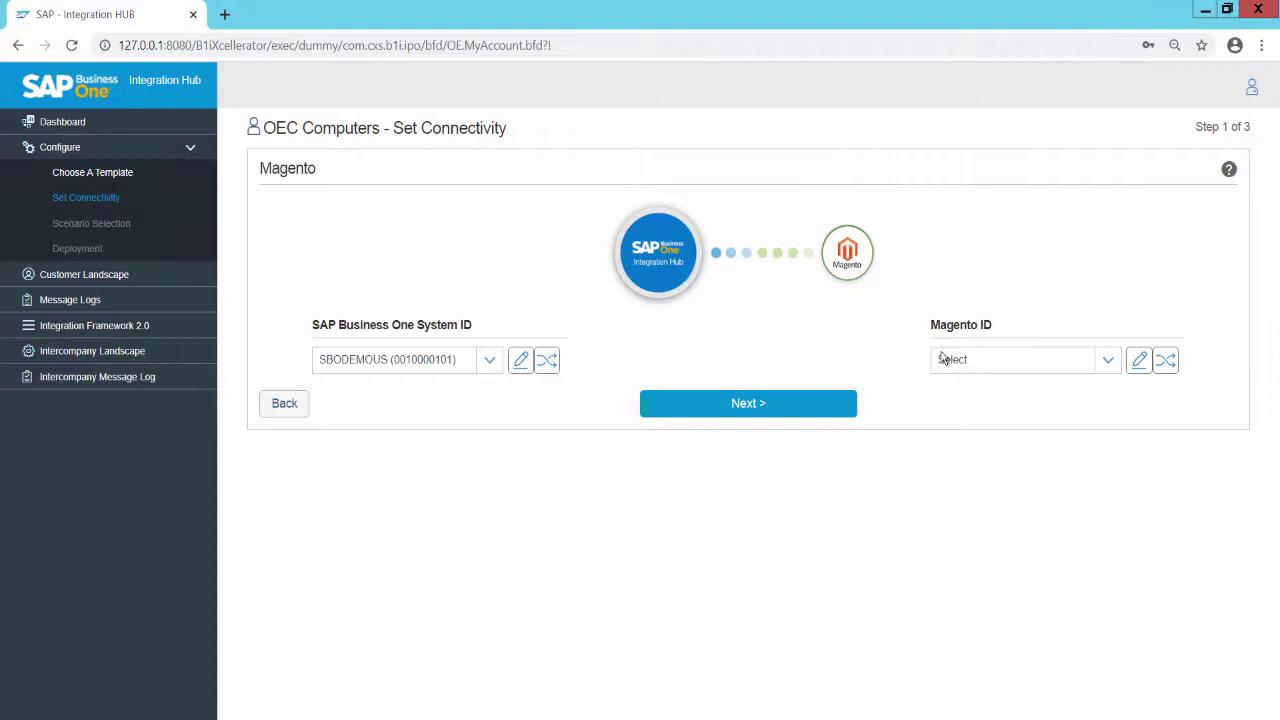
Fill in the Magento connection details with system name Magento and protocol HTTP.
left_click(1111, 361)
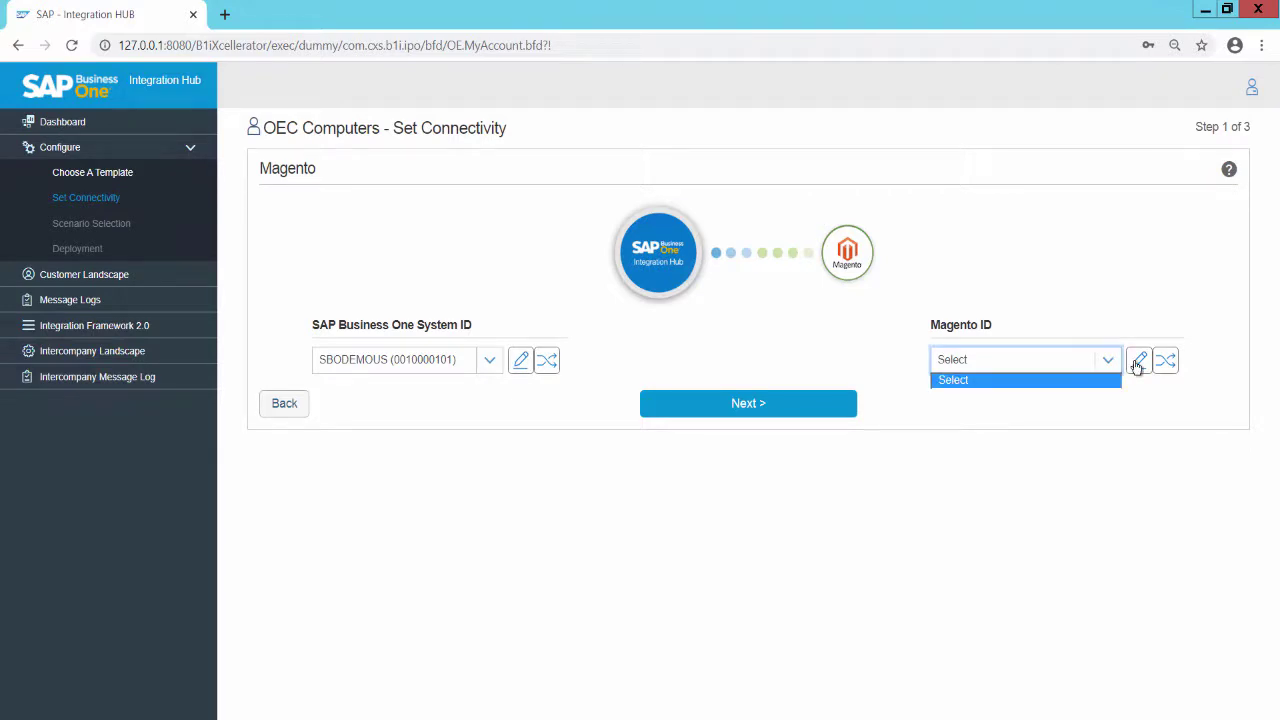
left_click(1138, 363)
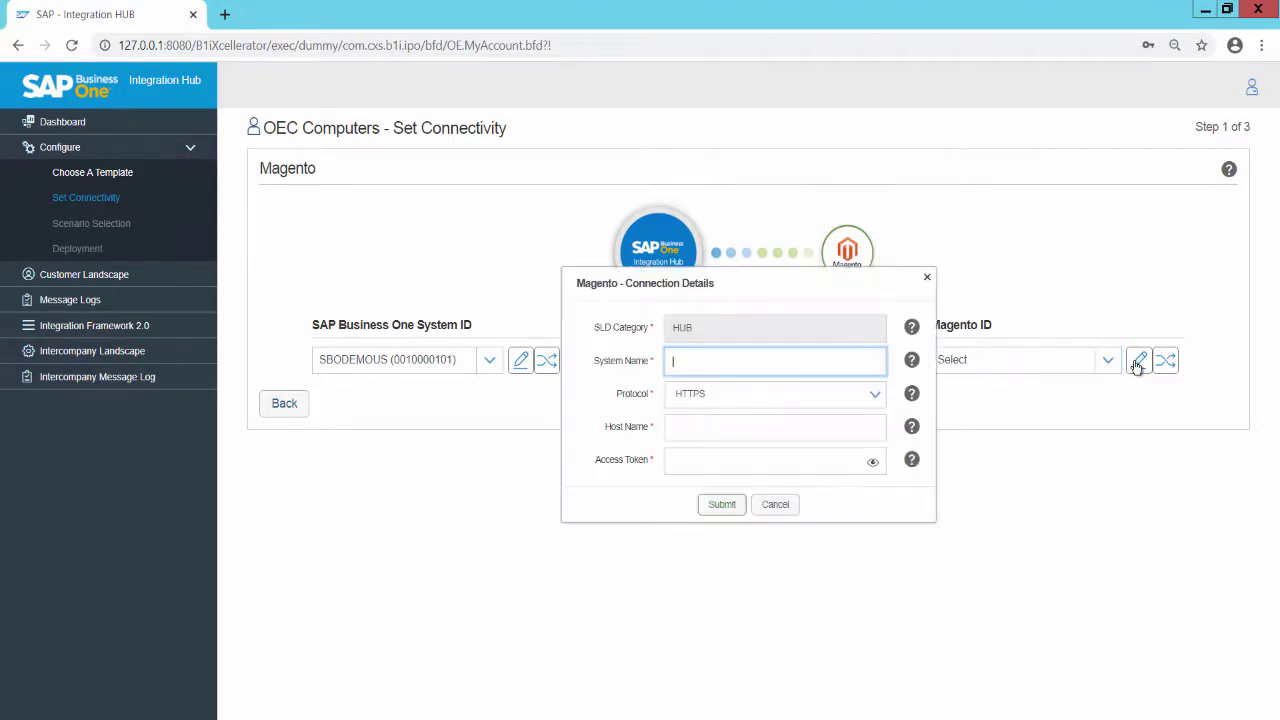
type("Magento")
left_click(770, 400)
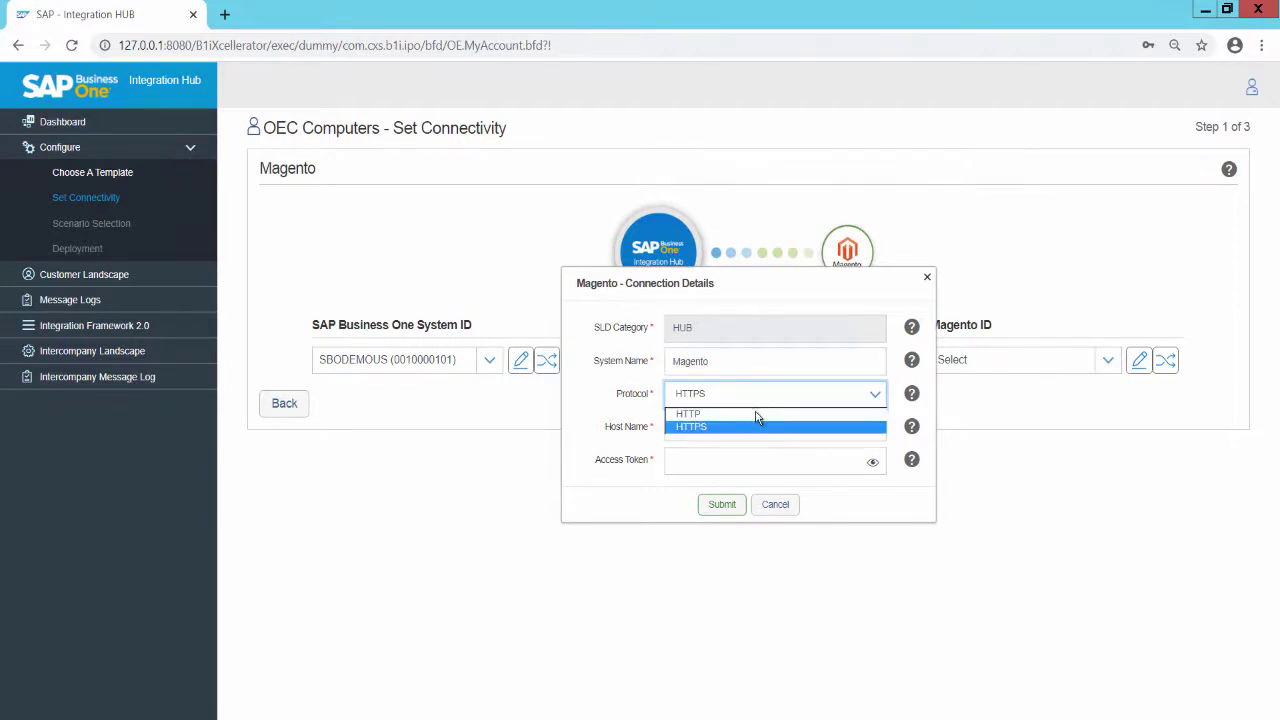
left_click(757, 414)
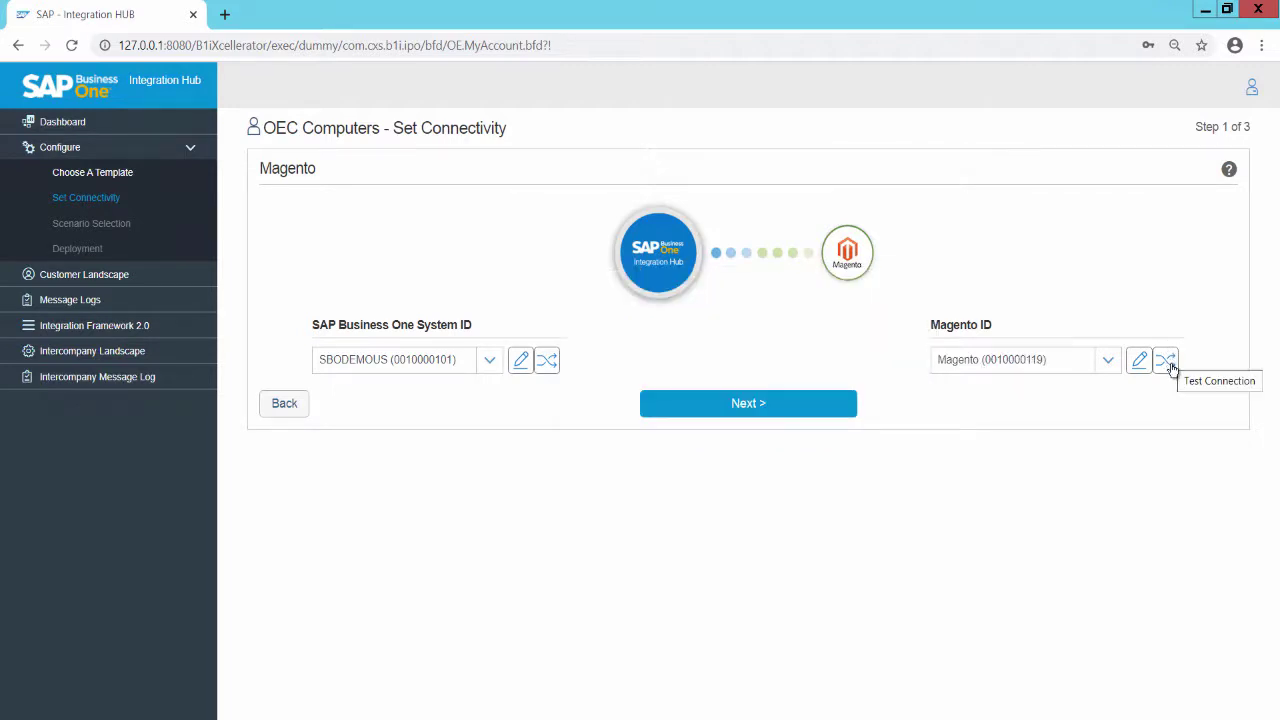
Test the Magento connection and proceed to the scenario selection.
left_click(1170, 366)
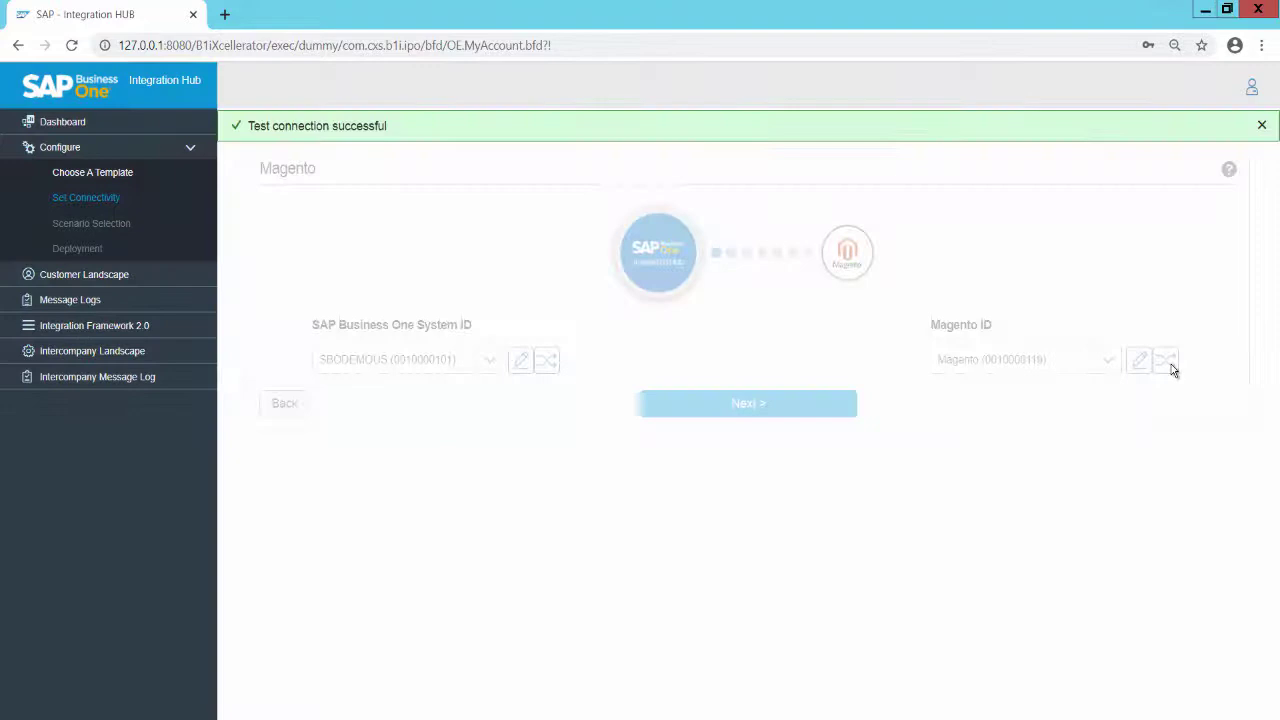
left_click(1261, 126)
left_click(759, 403)
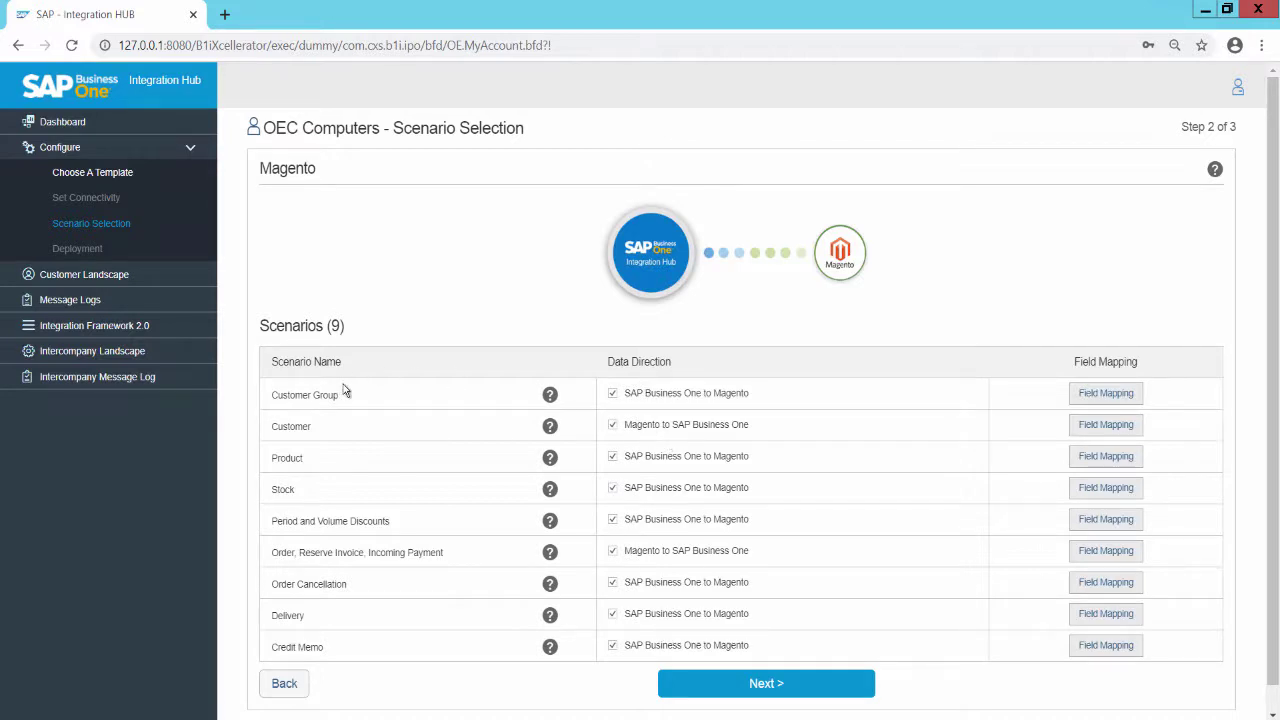
Toggle the Customer.Fax field off and back on in the Customer scenario's field mapping, and submit the mapping.
left_click(1094, 424)
mouse_move(930, 316)
left_mouse_down()
mouse_move(930, 366)
mouse_move(930, 310)
left_mouse_up()
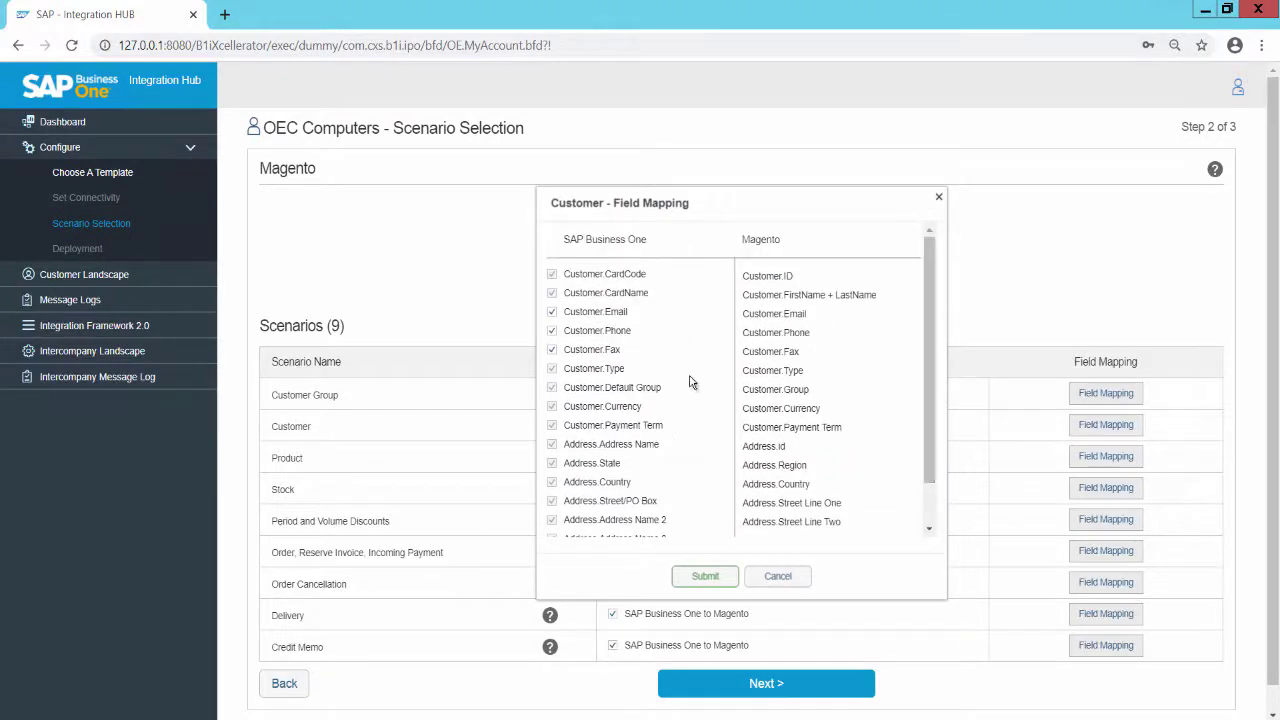
left_click(552, 349)
left_click(552, 349)
left_click(705, 577)
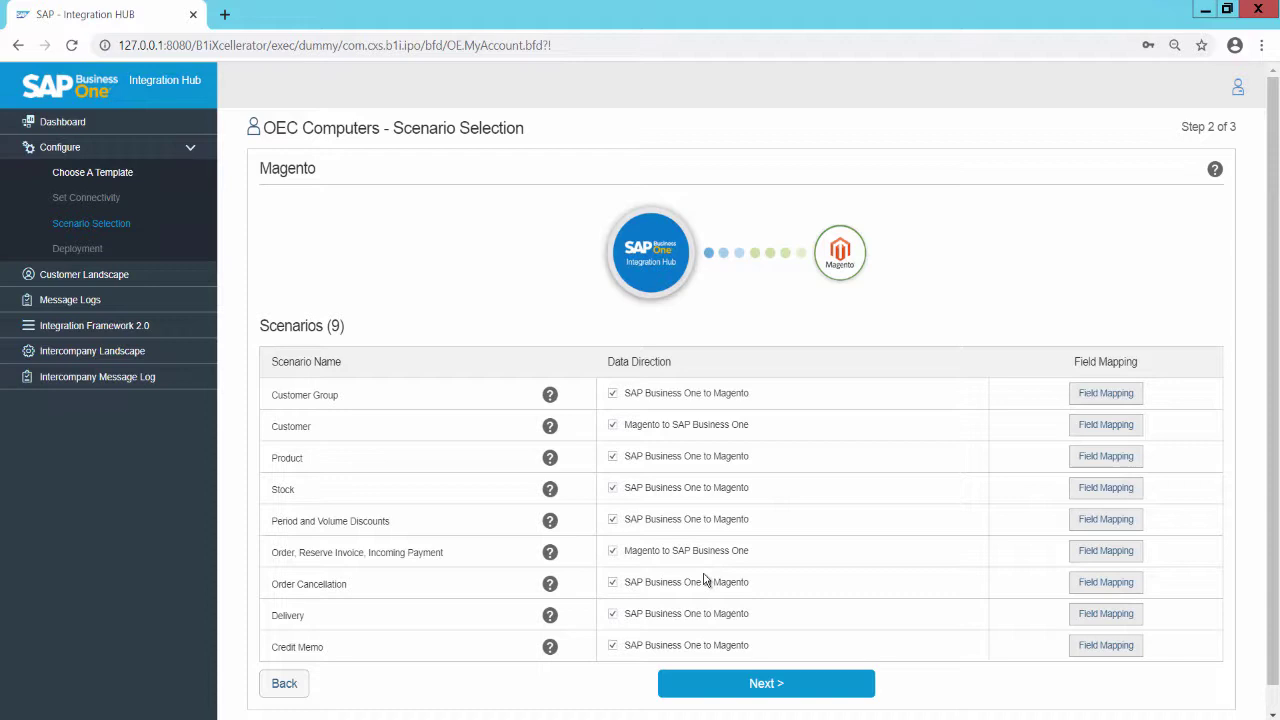
Proceed with the selected scenarios to deployment, deploy the Magento integration and acknowledge the deployment results.
left_click(757, 688)
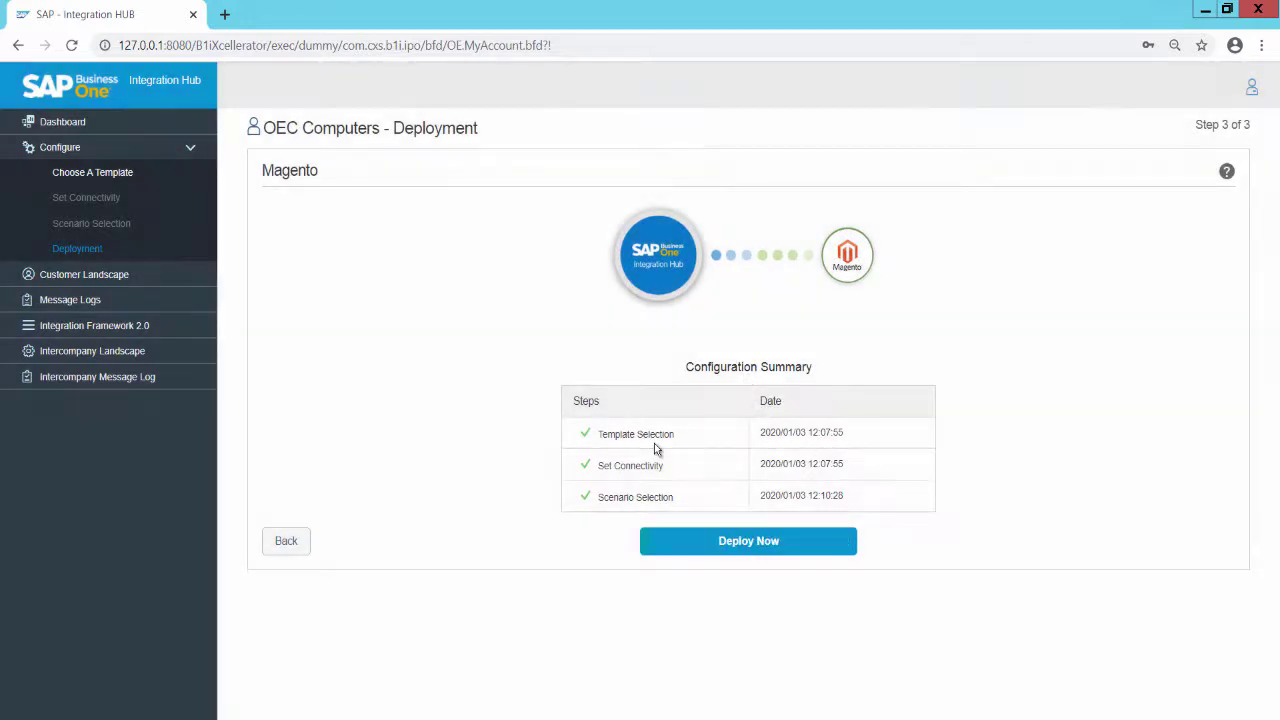
left_click(750, 545)
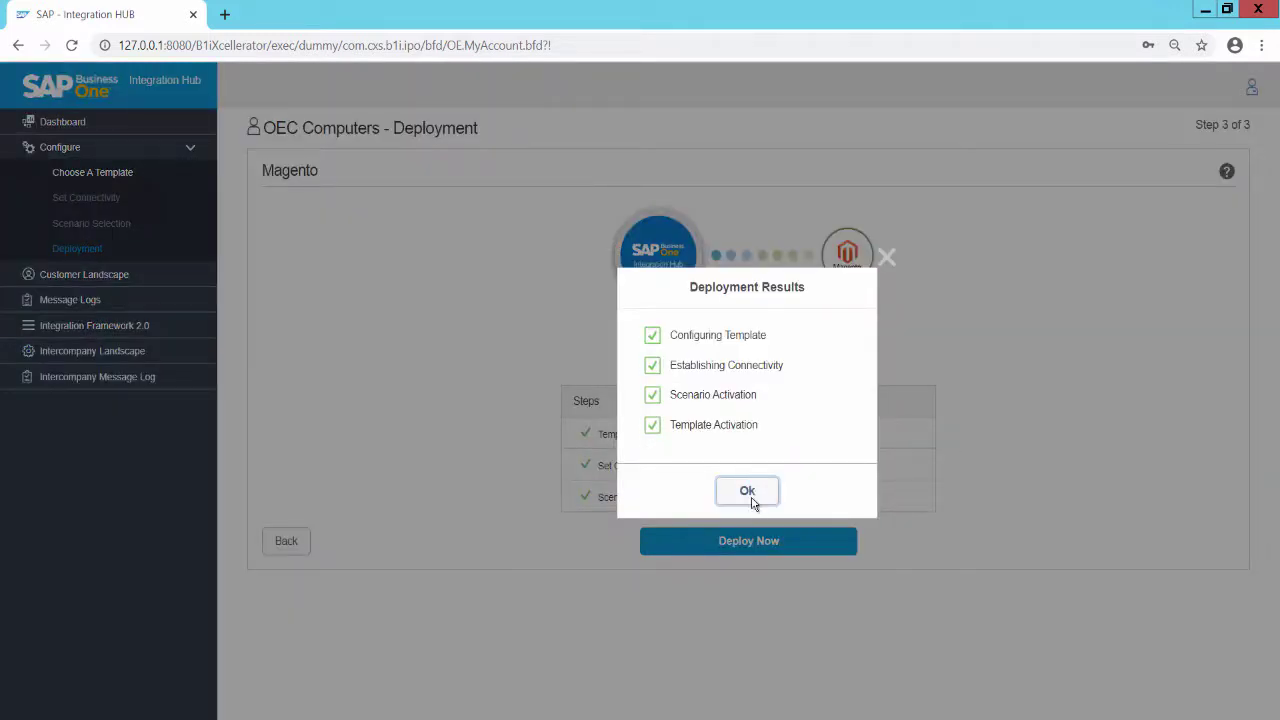
left_click(753, 503)
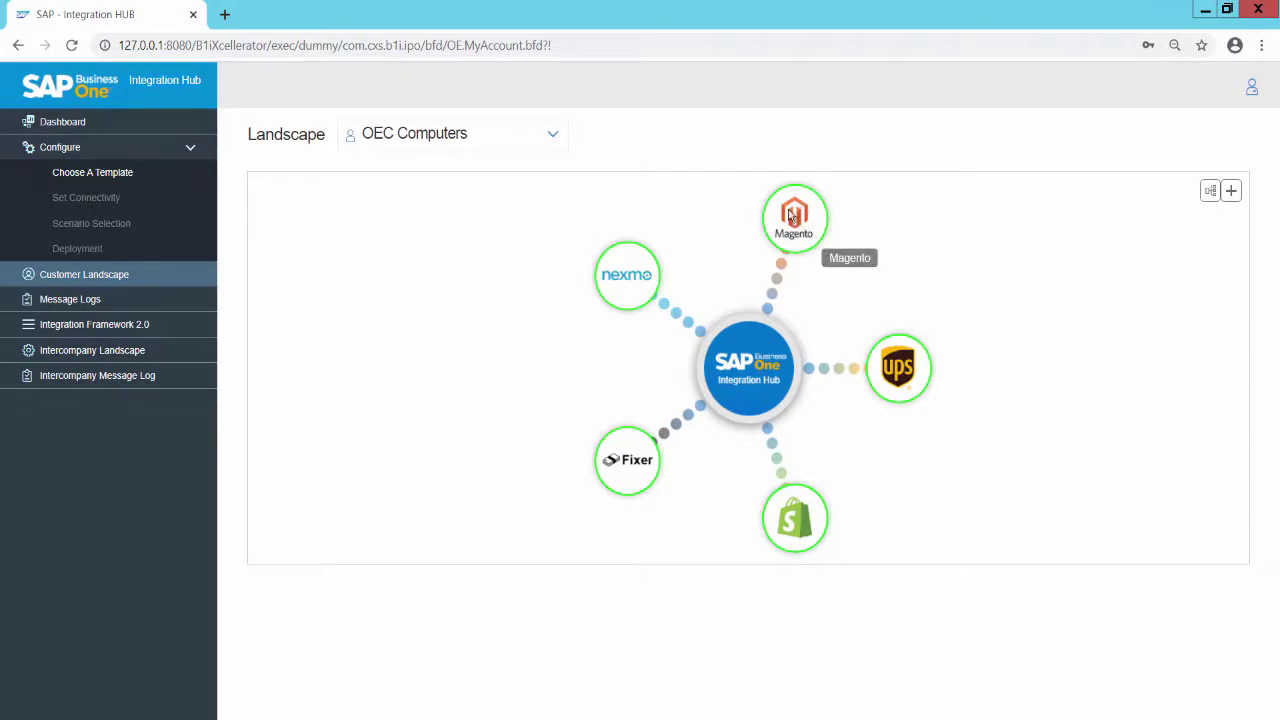
Switch to the desktop and run the SAP Business One client as administrator.
left_click(90, 175)
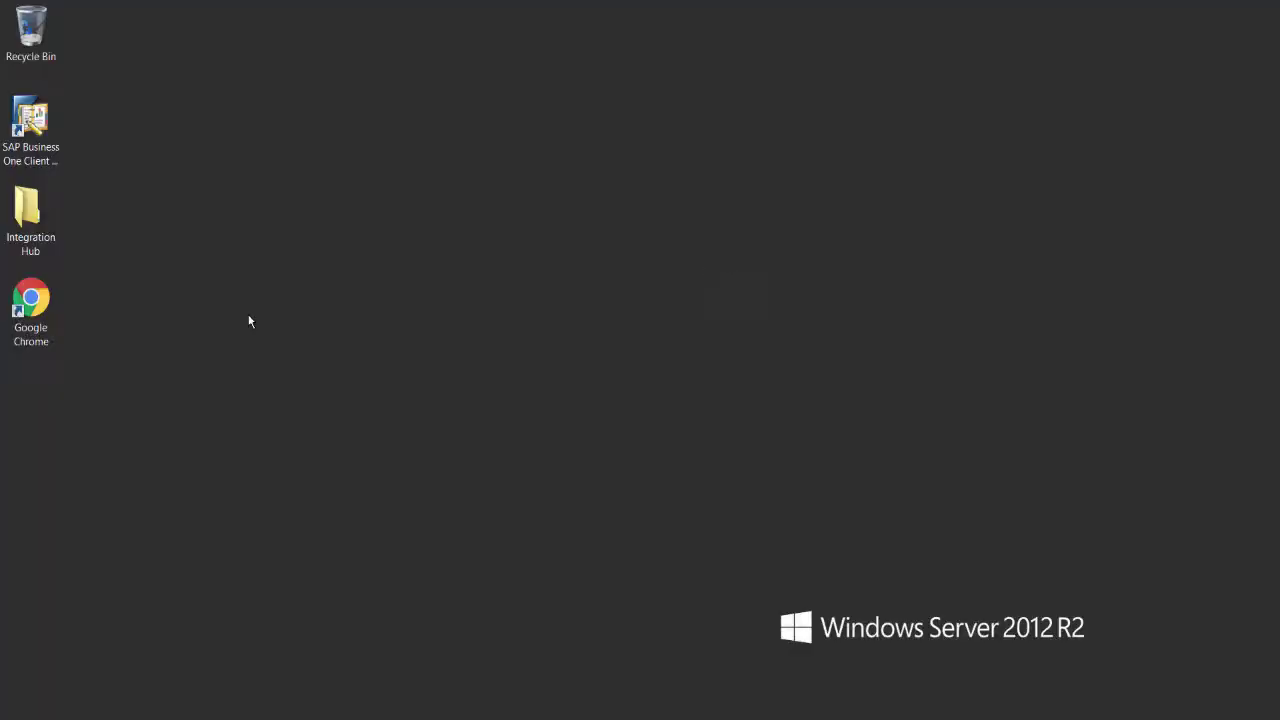
right_click(39, 142)
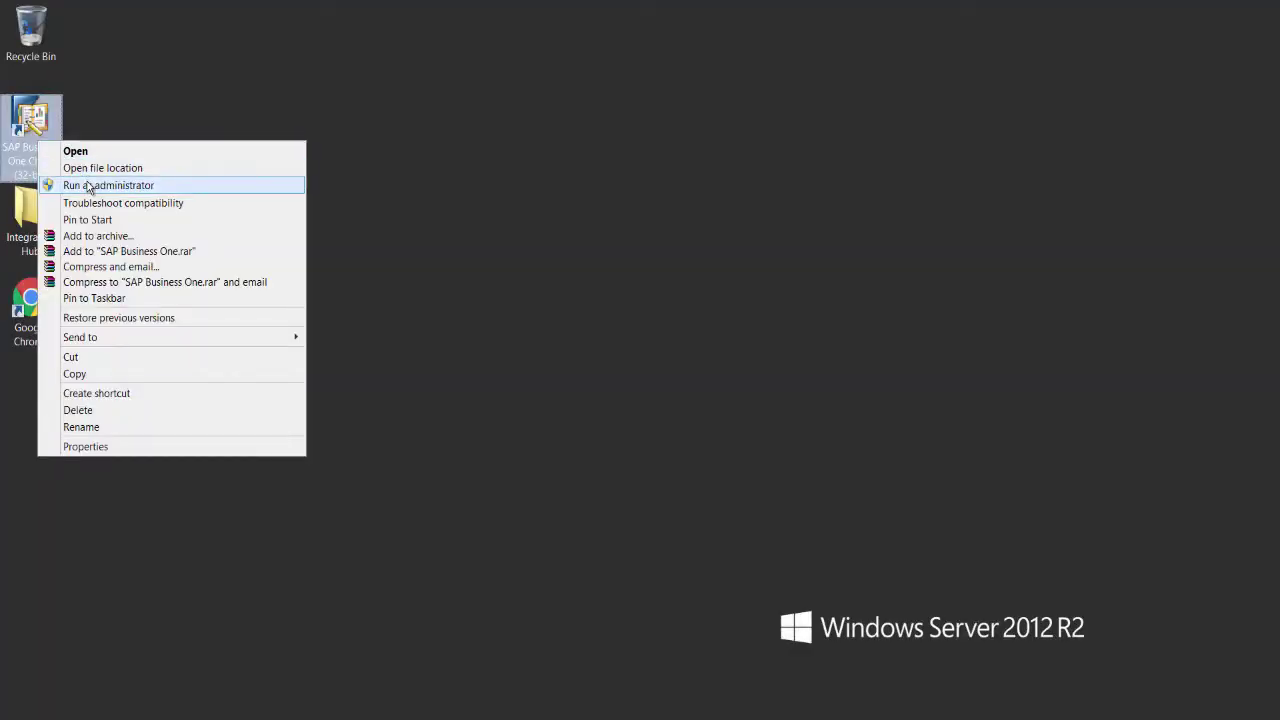
left_click(89, 187)
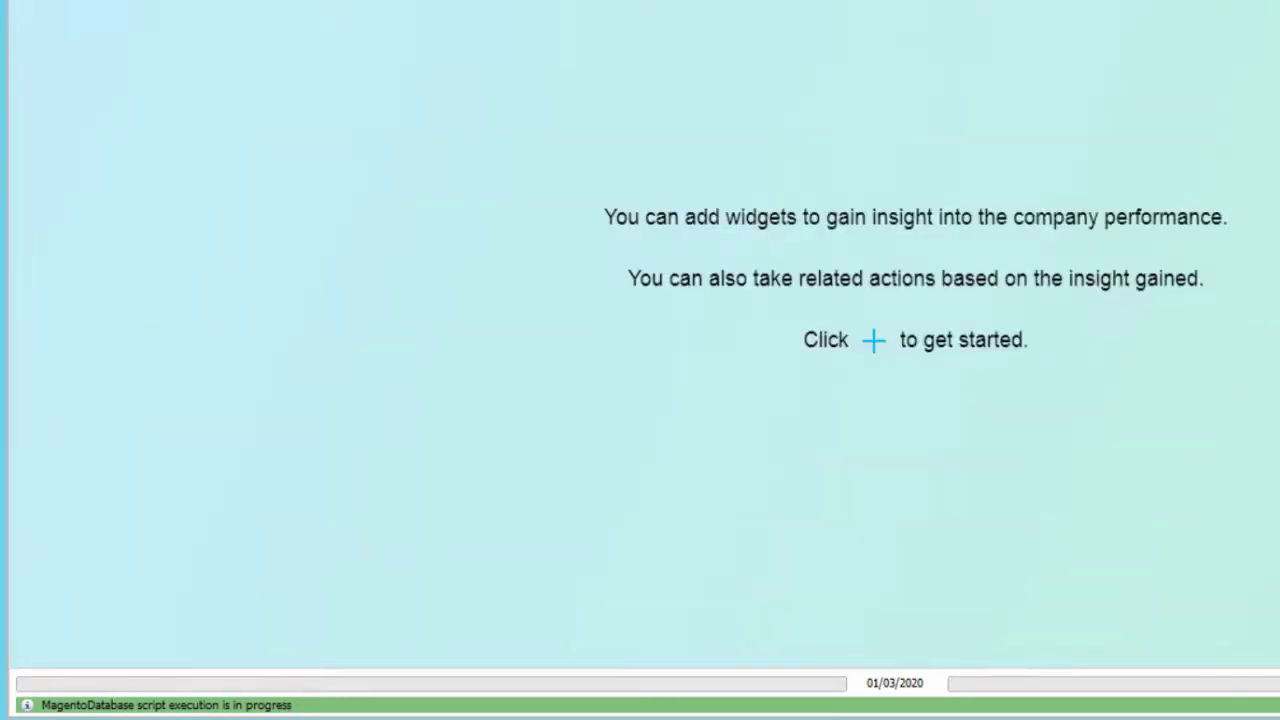
Close SAP Business One completely and restart the client as administrator.
key("alt+F4")
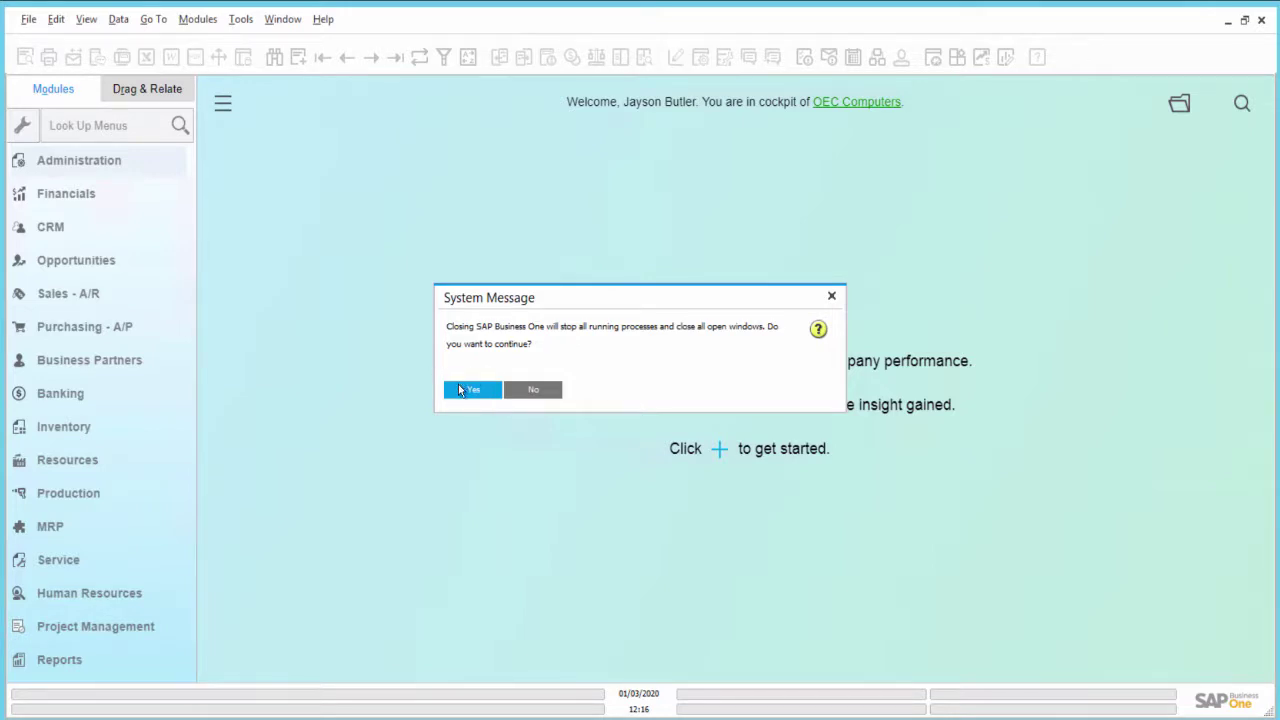
left_click(462, 391)
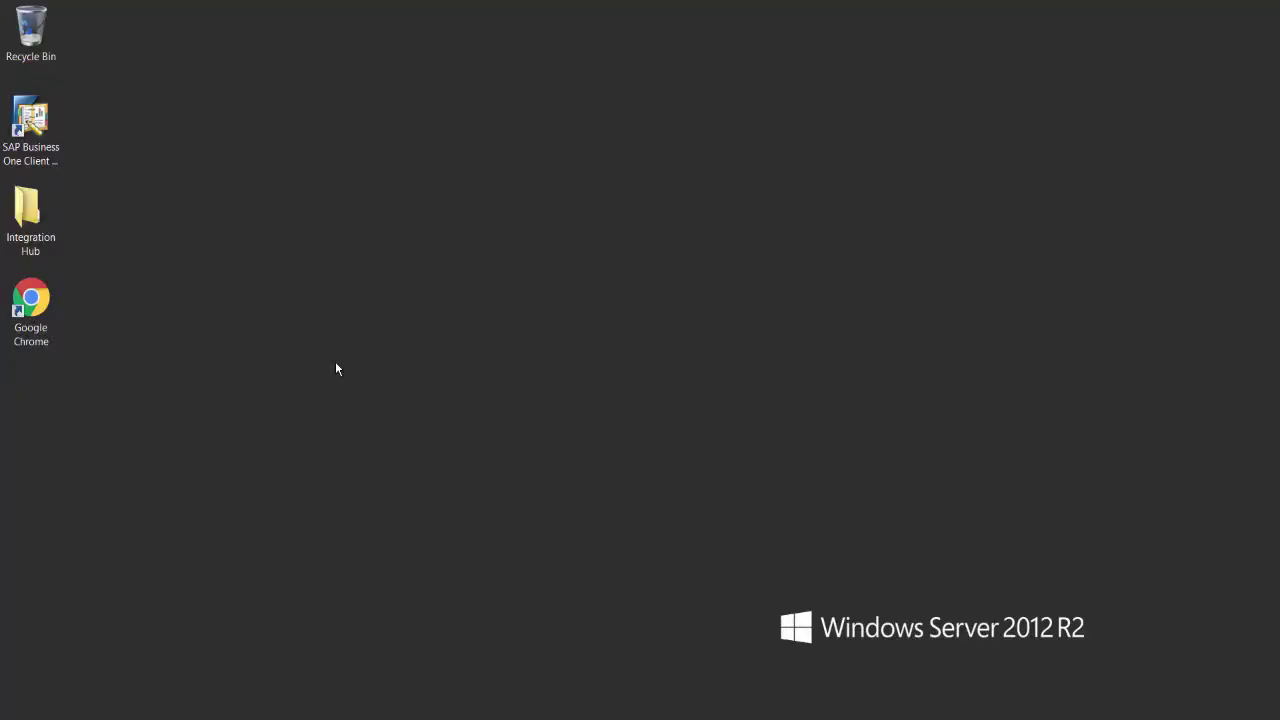
right_click(41, 159)
left_click(90, 202)
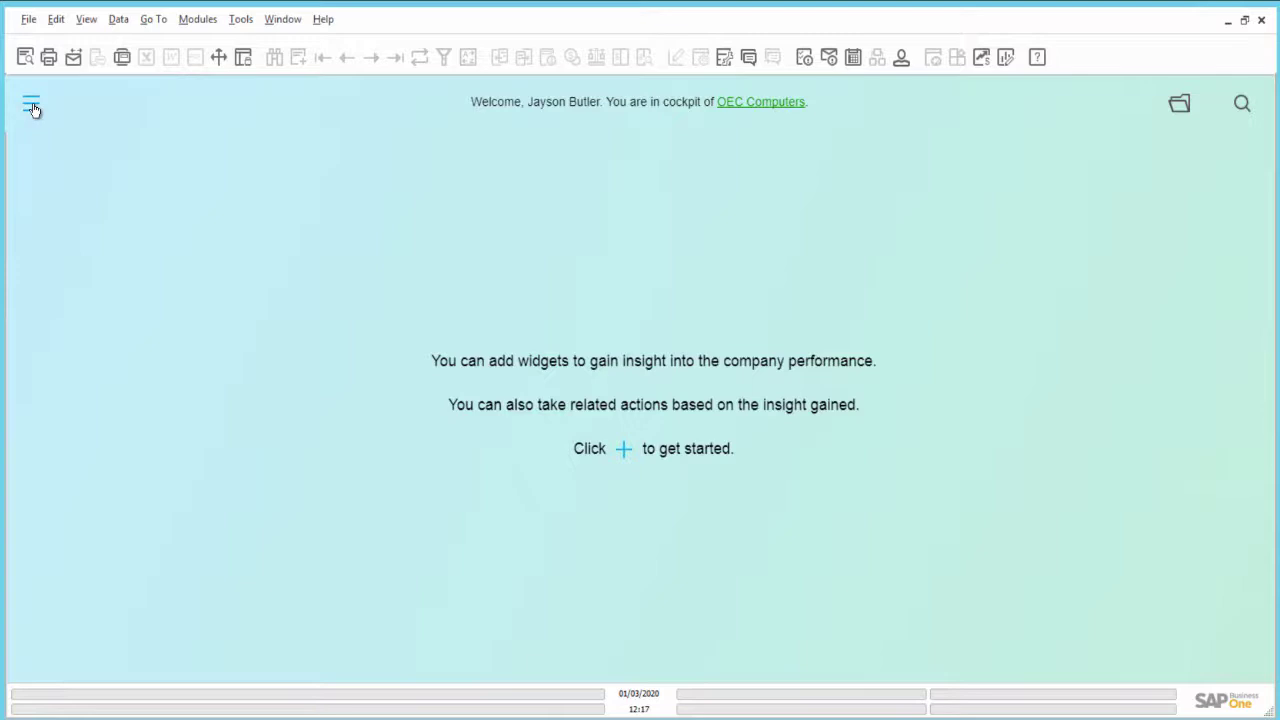
Open the Integration Hub's Feature Activation window in the Administration module to check the Magento activation.
left_click(31, 106)
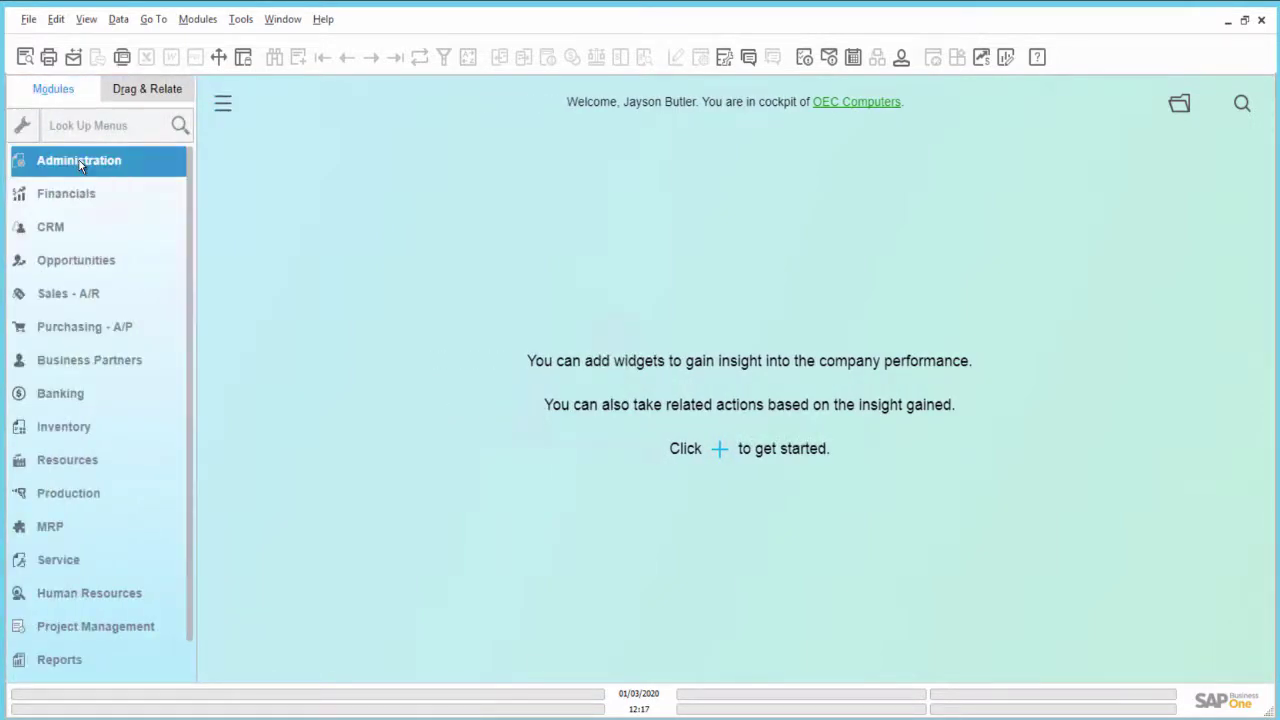
left_click(79, 159)
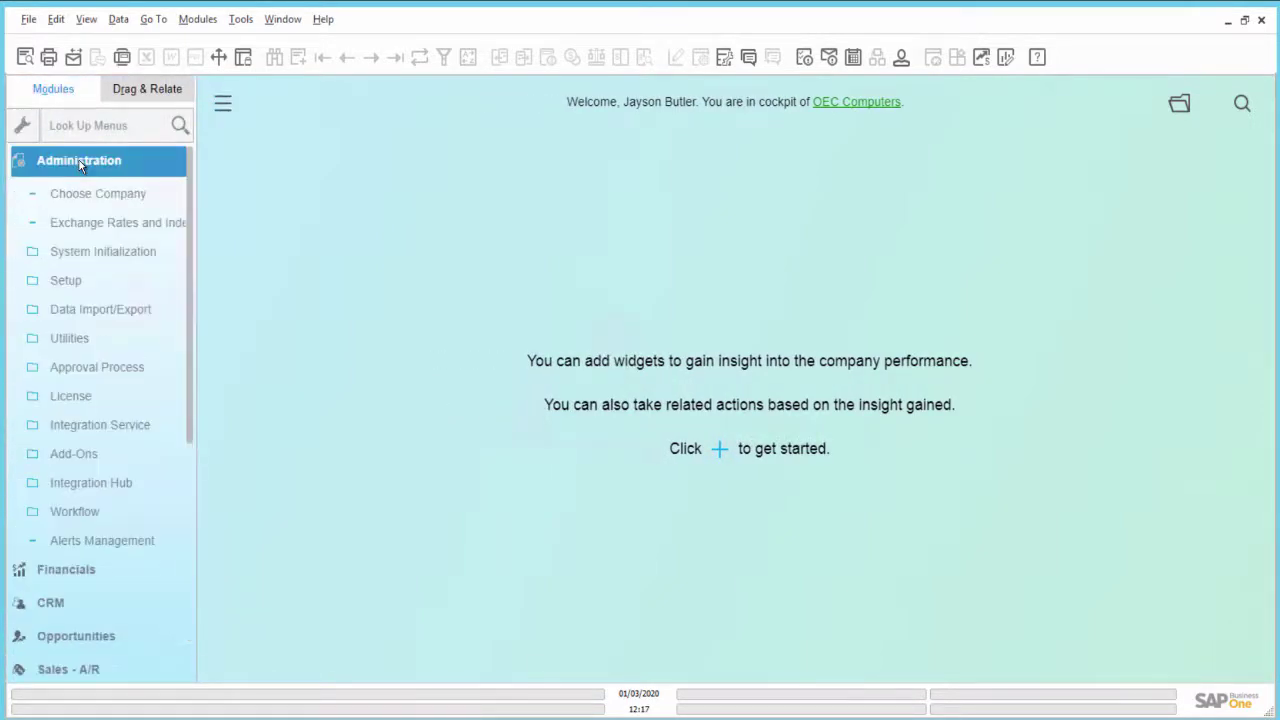
left_click(123, 484)
left_click_drag(245, 366, 249, 455)
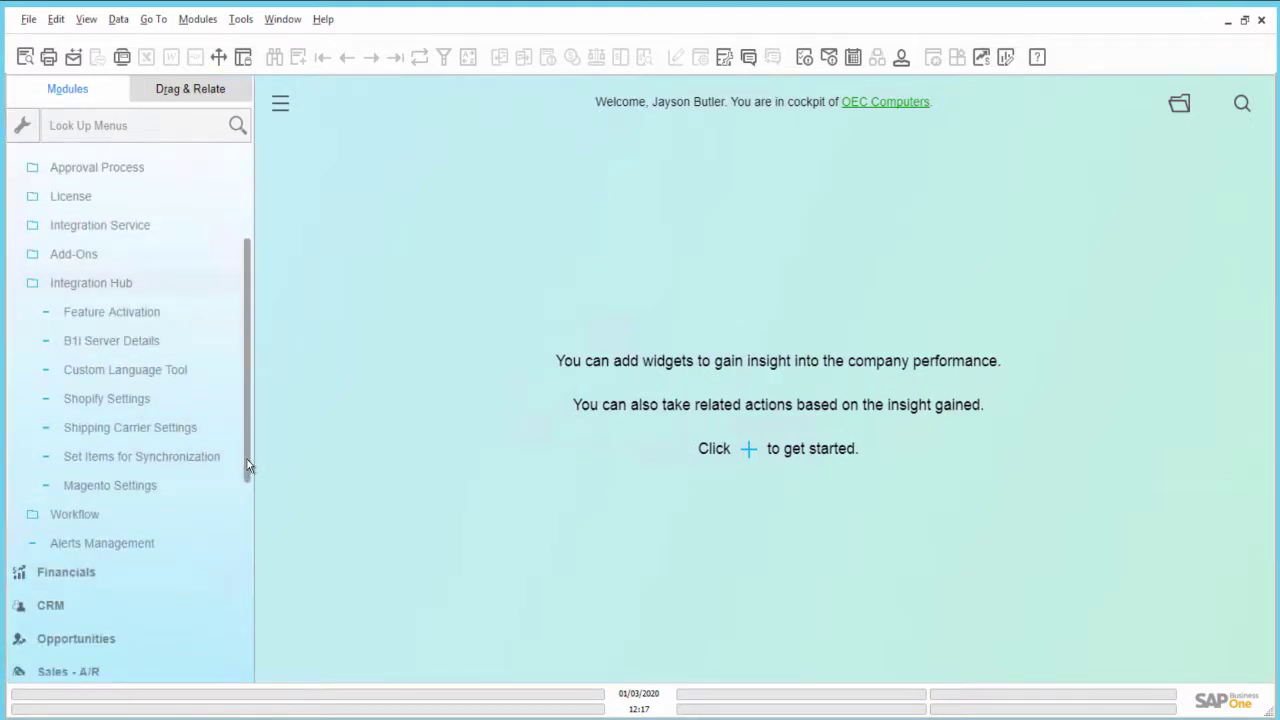
left_click(112, 486)
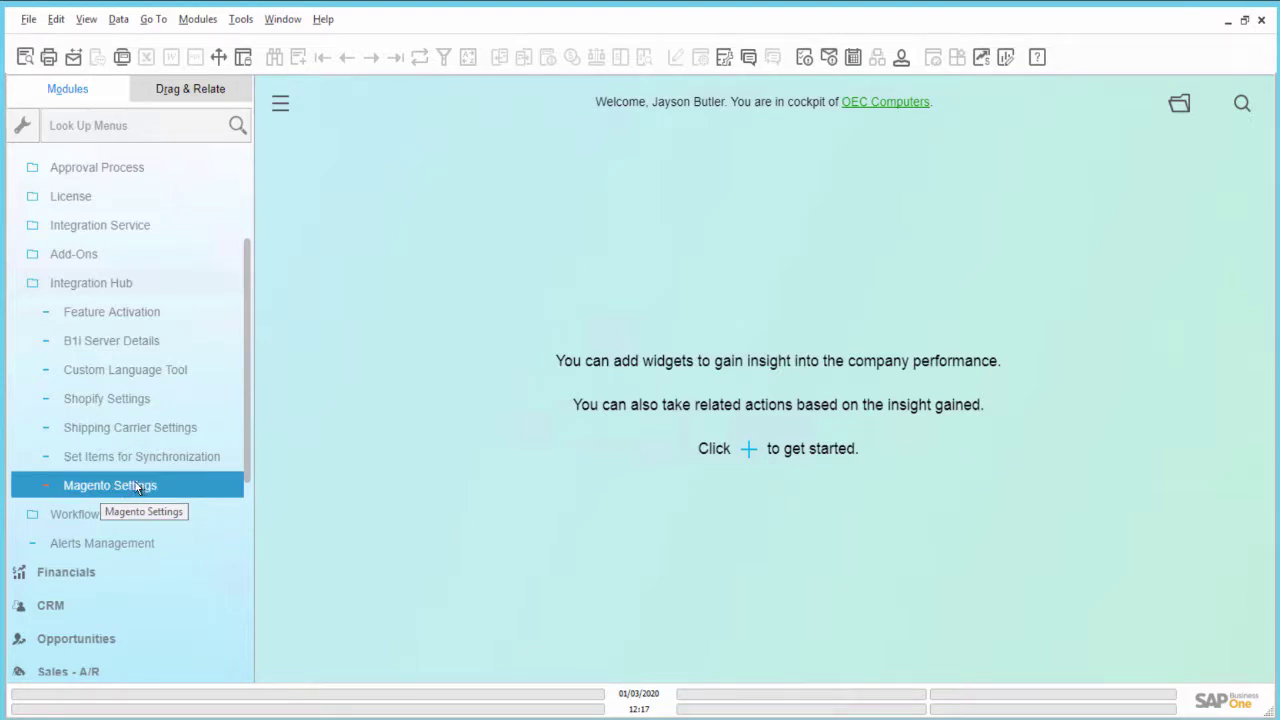
left_click(124, 313)
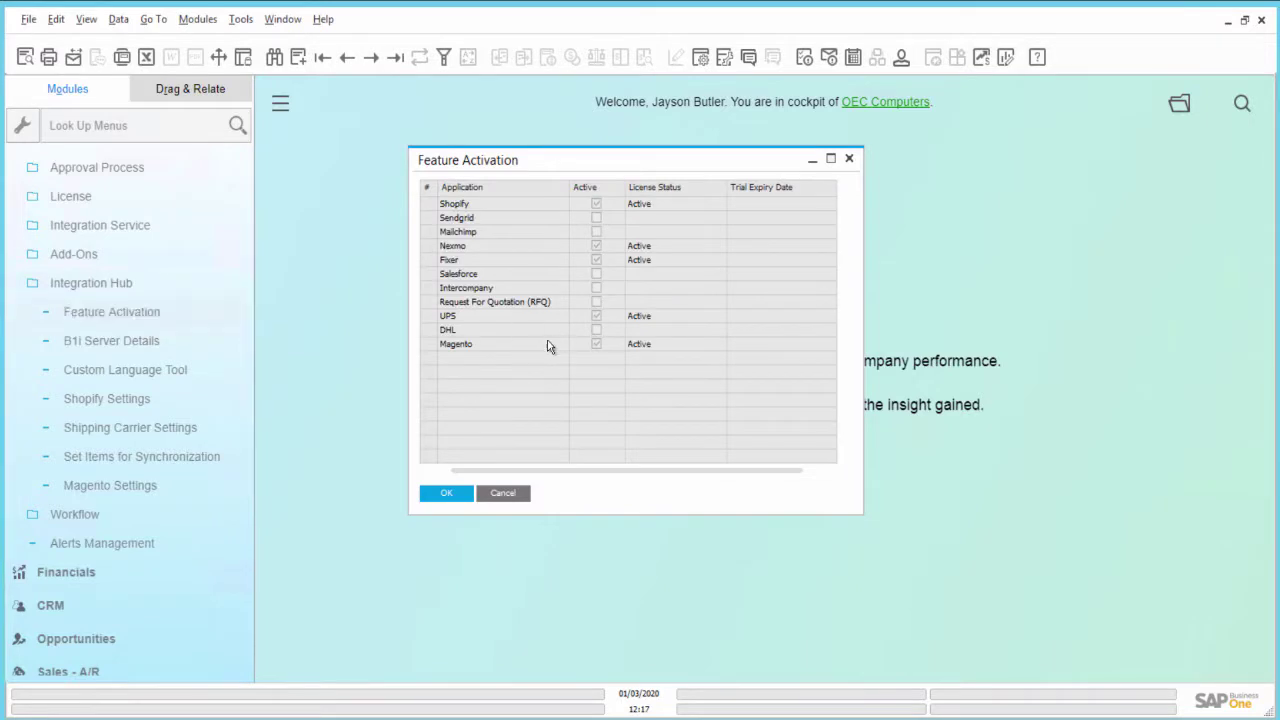